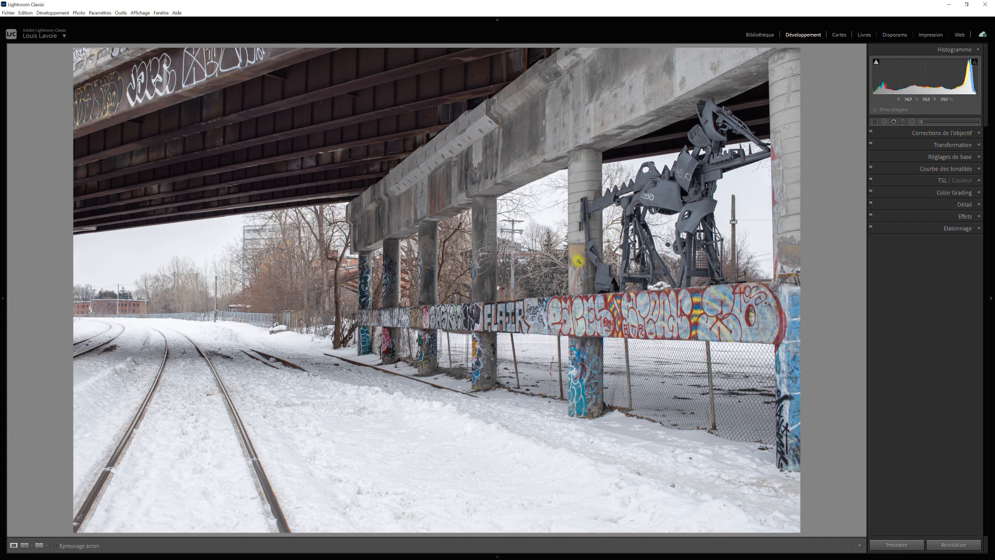
- Try an S-shaped contrast curve on the railway photo's RGB tone curve, raising highlights and lowering shadows, and reset the channel
click(978, 170)
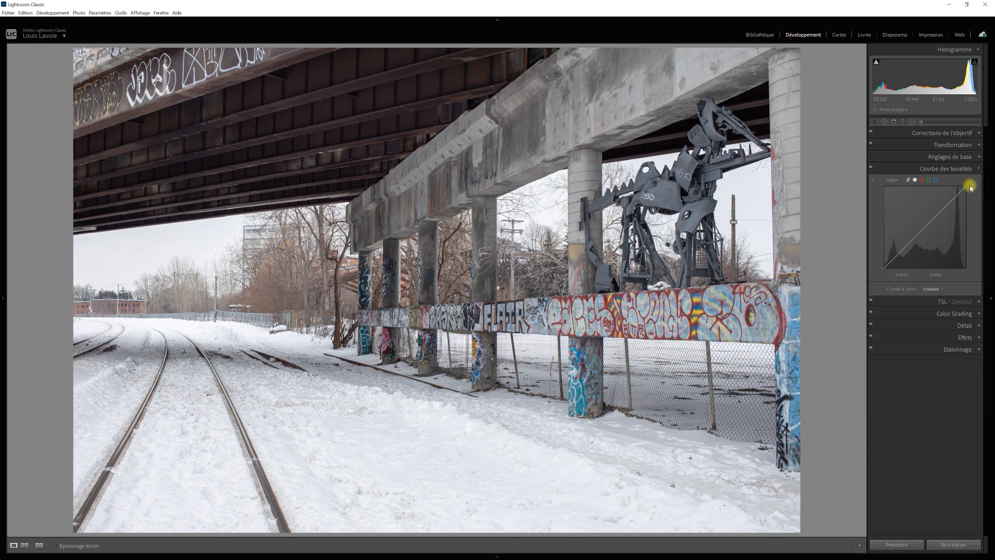
drag(945, 208, 940, 203)
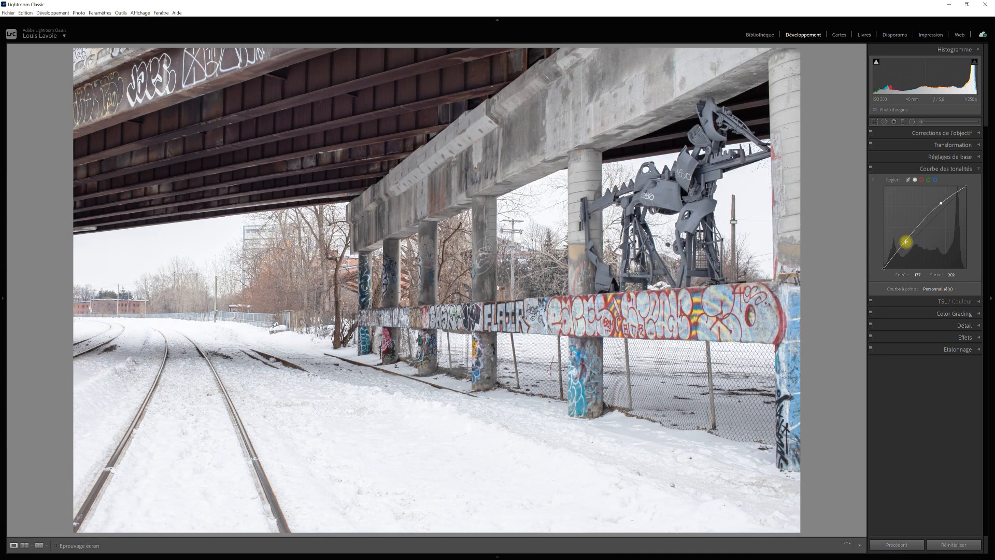
drag(906, 248, 906, 251)
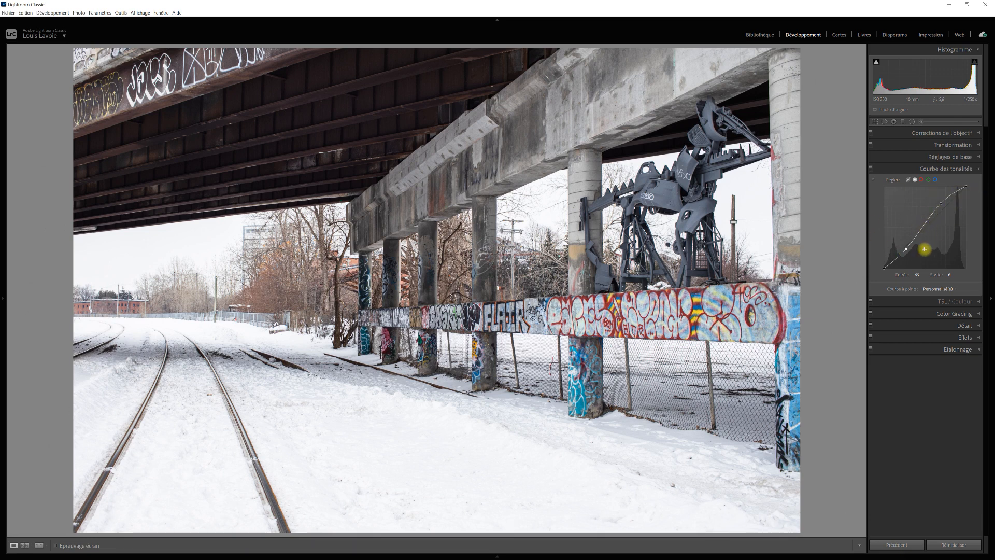
right_click(926, 221)
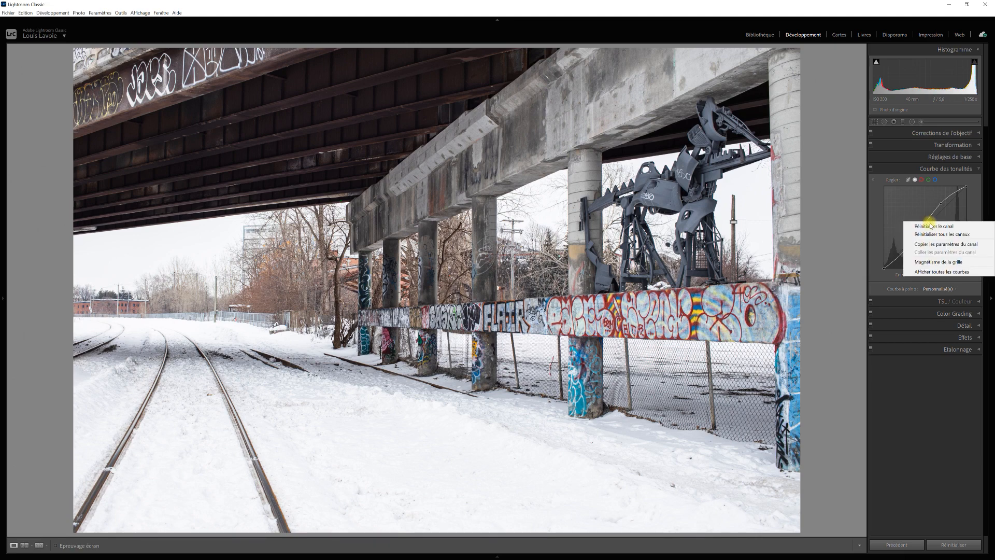
click(927, 225)
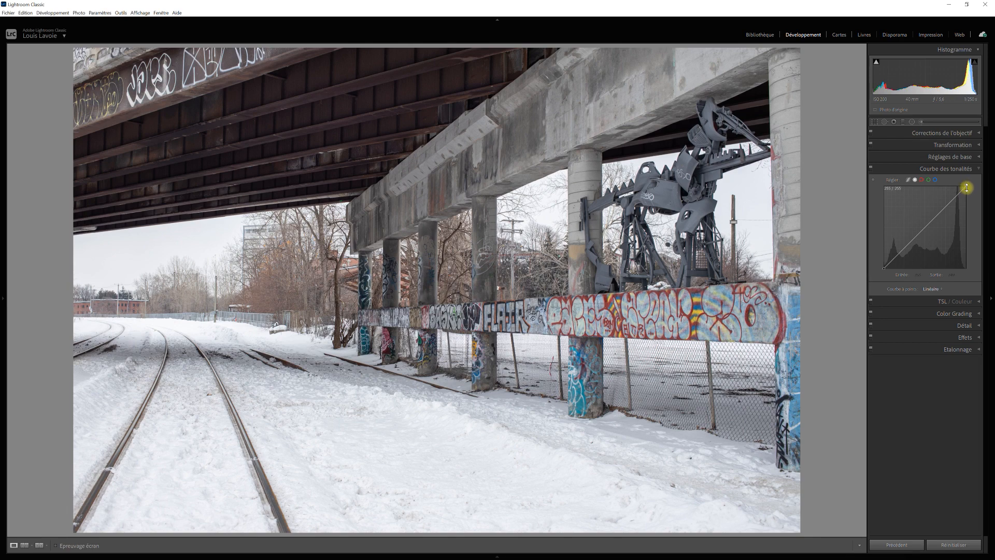
- Invert the railway photo's RGB curve with the white point at output 0 and black point at output 255, and compare before and after
drag(967, 190, 969, 273)
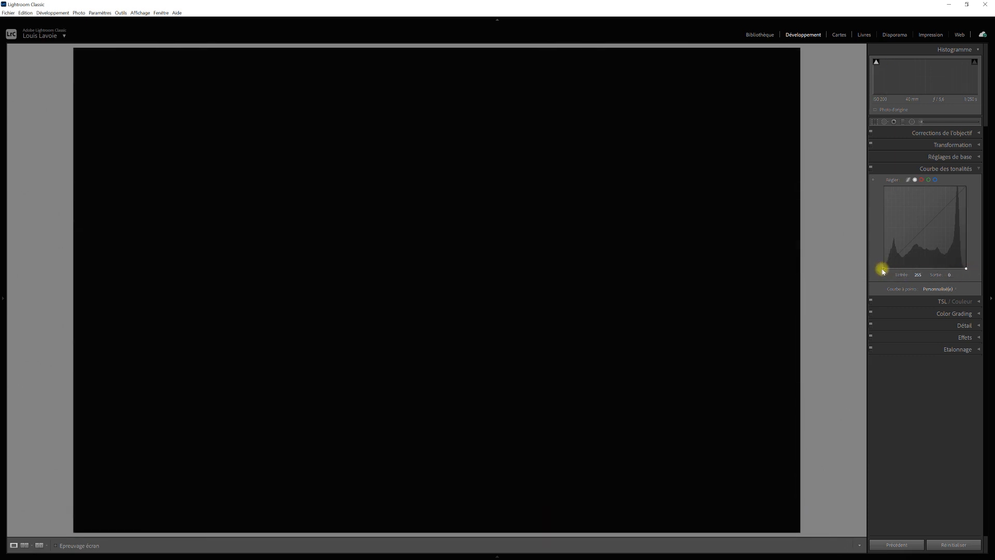
drag(884, 268, 862, 180)
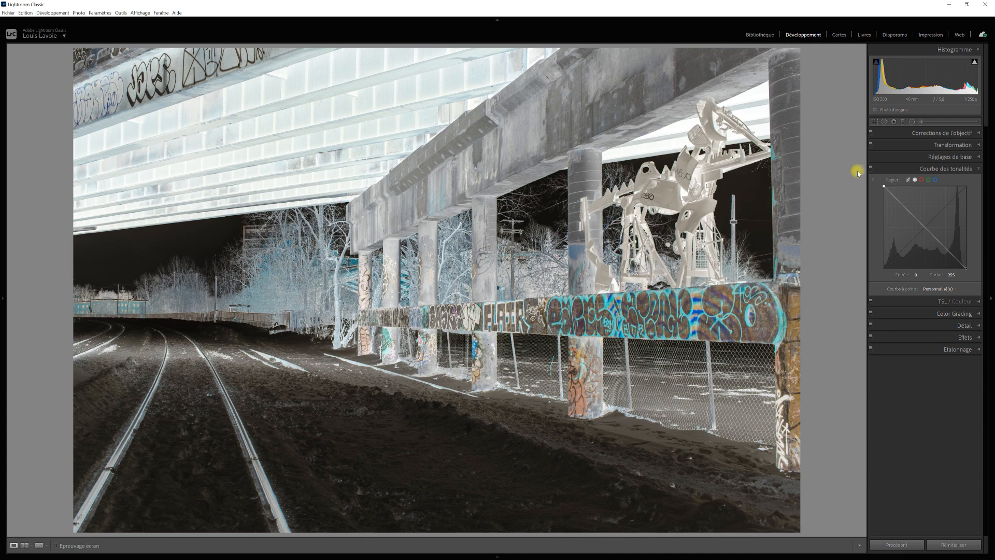
key(y)
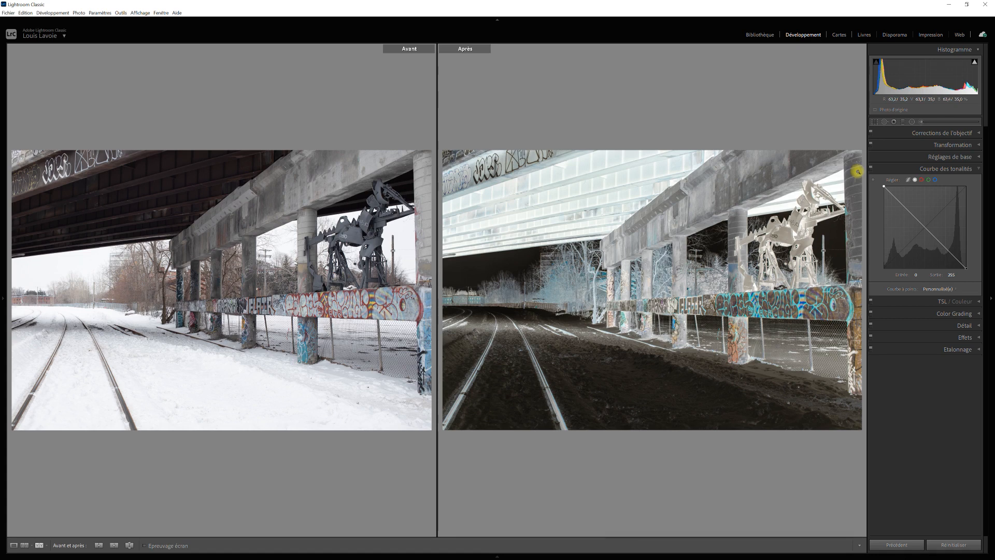
key(y)
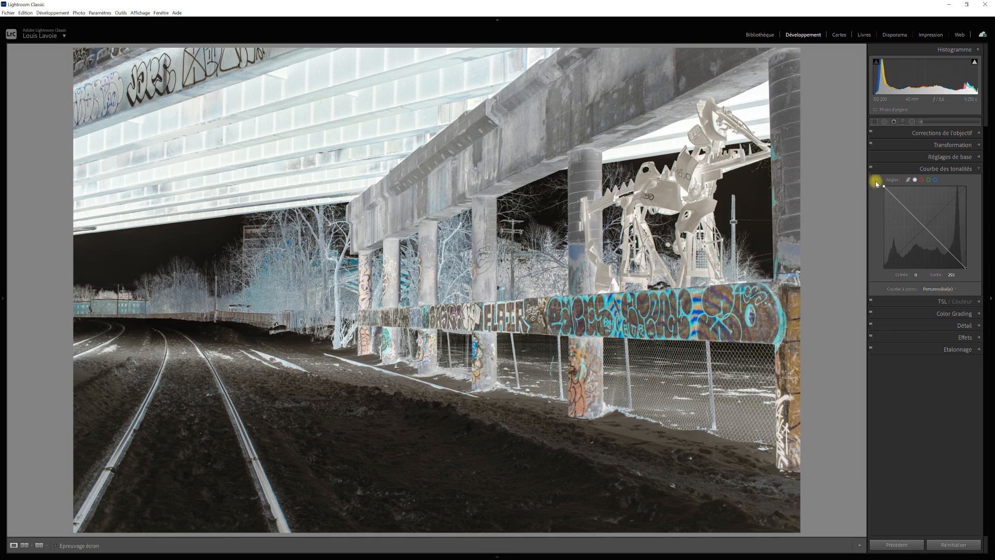
- Lower the white point of the railway photo's red channel curve to an output of 127
click(922, 179)
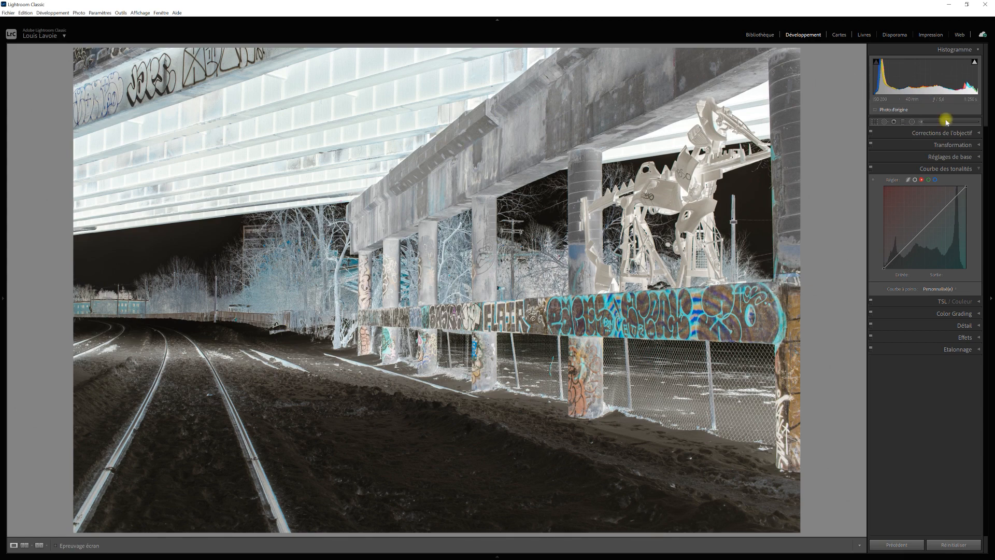
drag(966, 188, 968, 231)
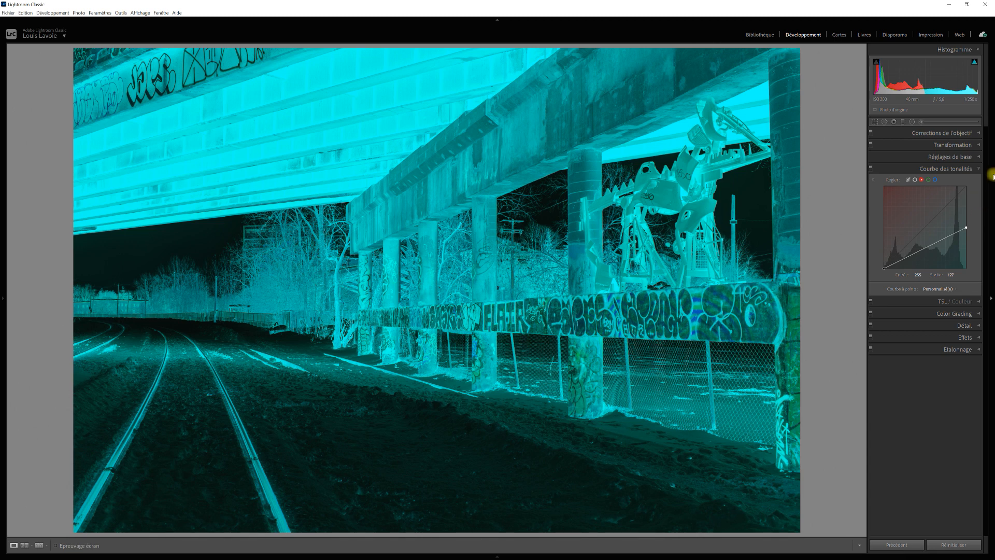
- Anchor the blue curve's midpoint, lift its shadows at input 30 to output 50, and compare the photo with the tone curve off
click(936, 180)
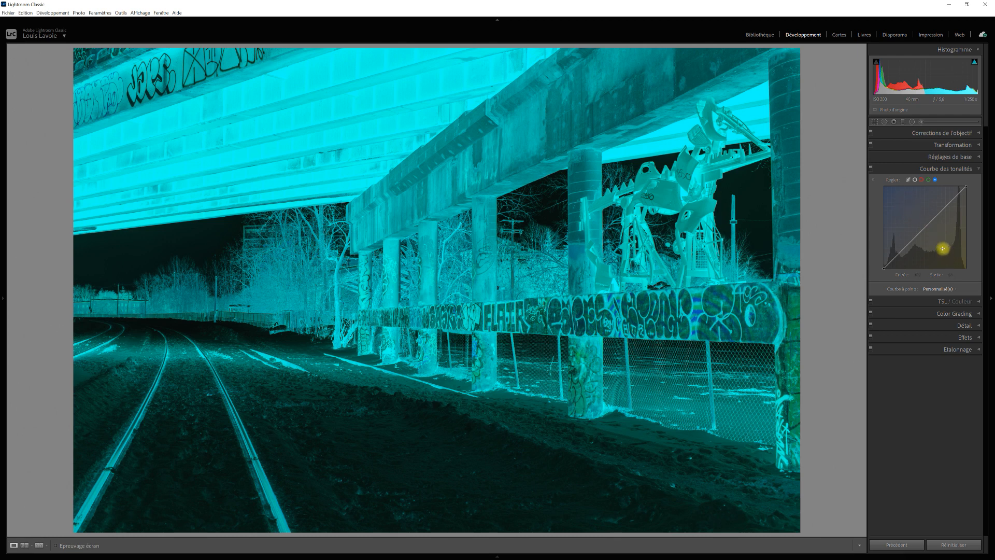
click(924, 228)
mouse_move(898, 255)
mouse_down()
mouse_move(898, 246)
mouse_move(901, 263)
mouse_move(894, 255)
mouse_up()
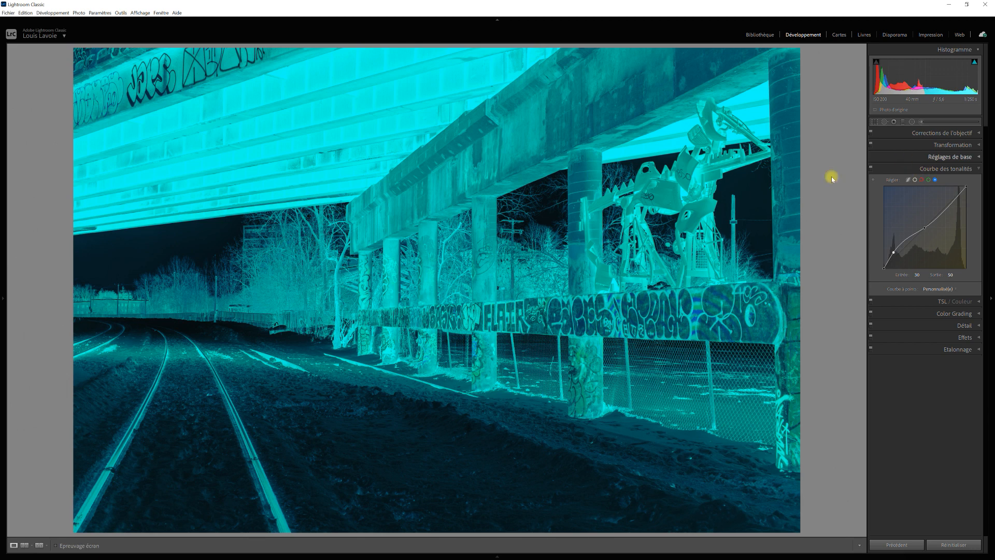
click(871, 169)
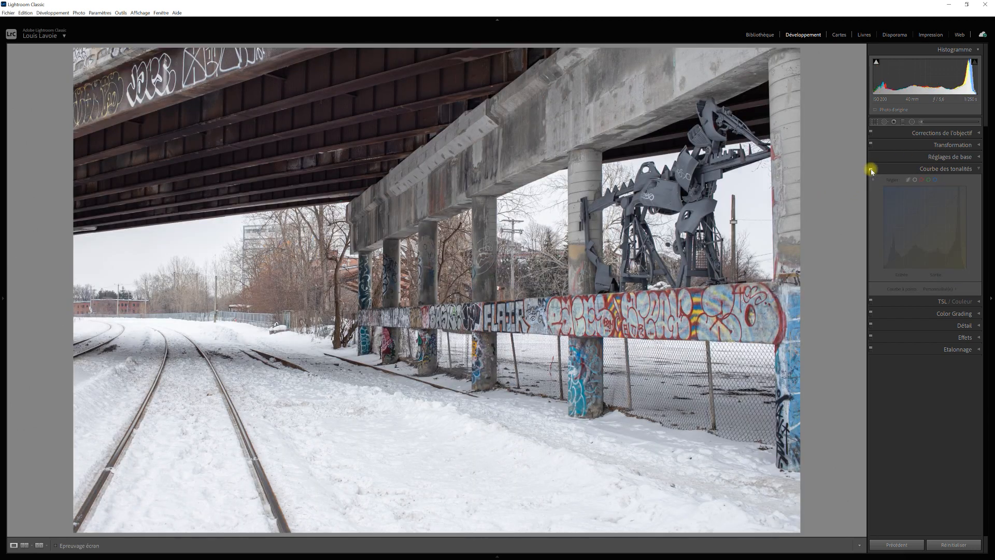
click(871, 169)
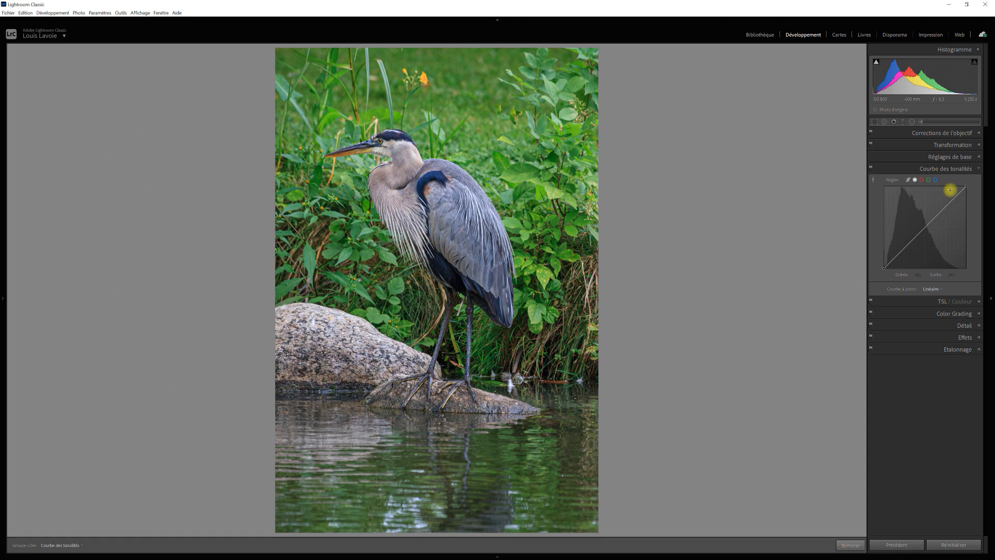
- Try inverting the RGB tone curve on the heron photo, and reset all channels
drag(965, 188, 857, 180)
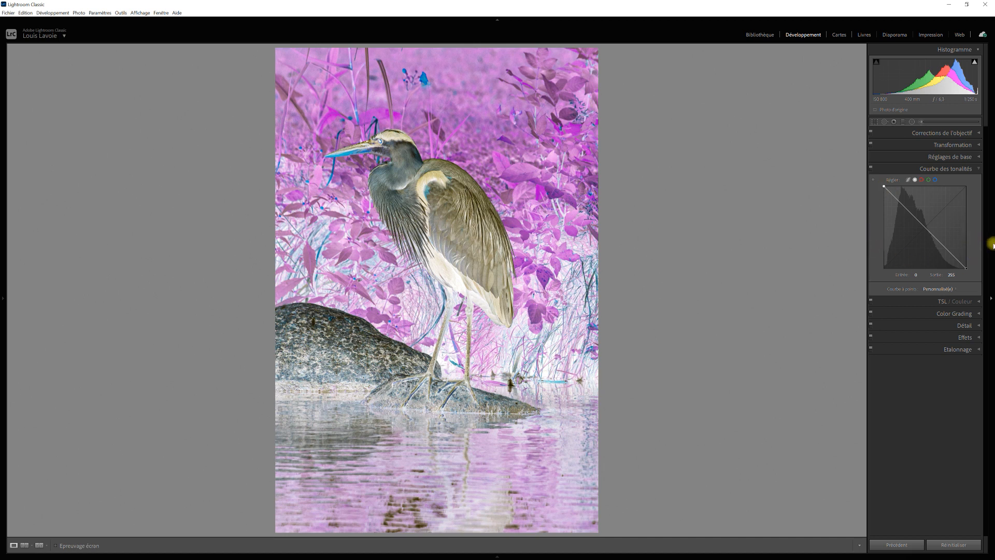
right_click(918, 220)
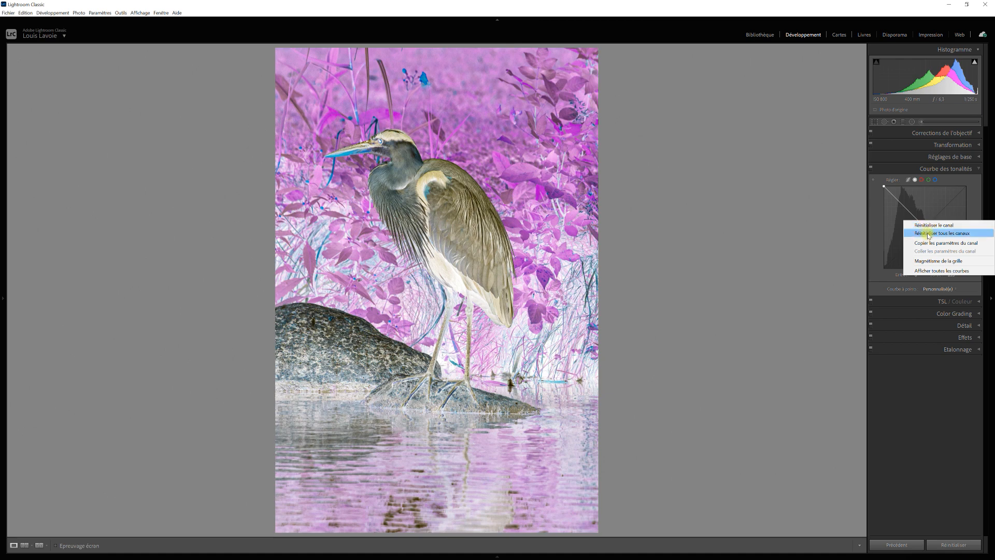
click(928, 234)
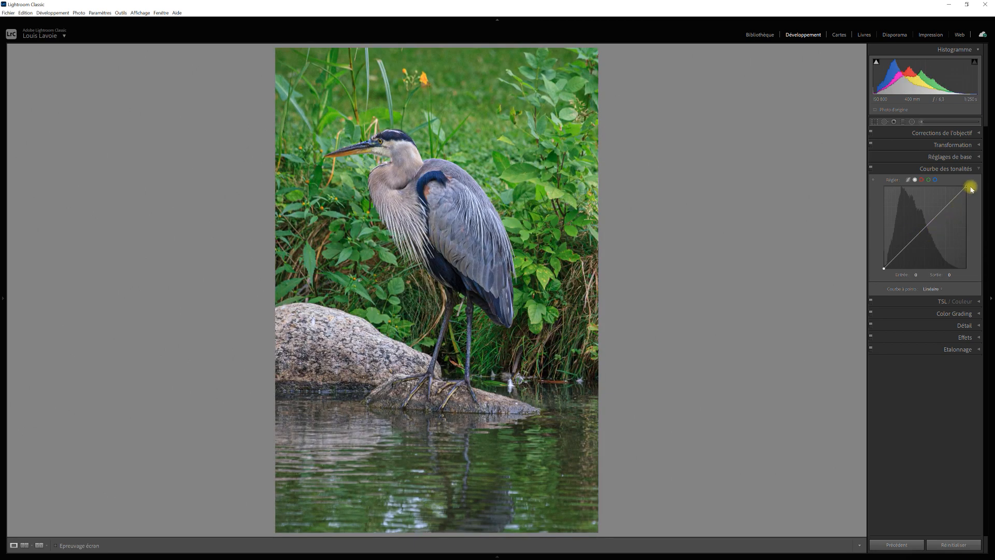
- Invert the heron photo's RGB curve with the white point at output 0 and the black point at output 255
drag(967, 187, 976, 272)
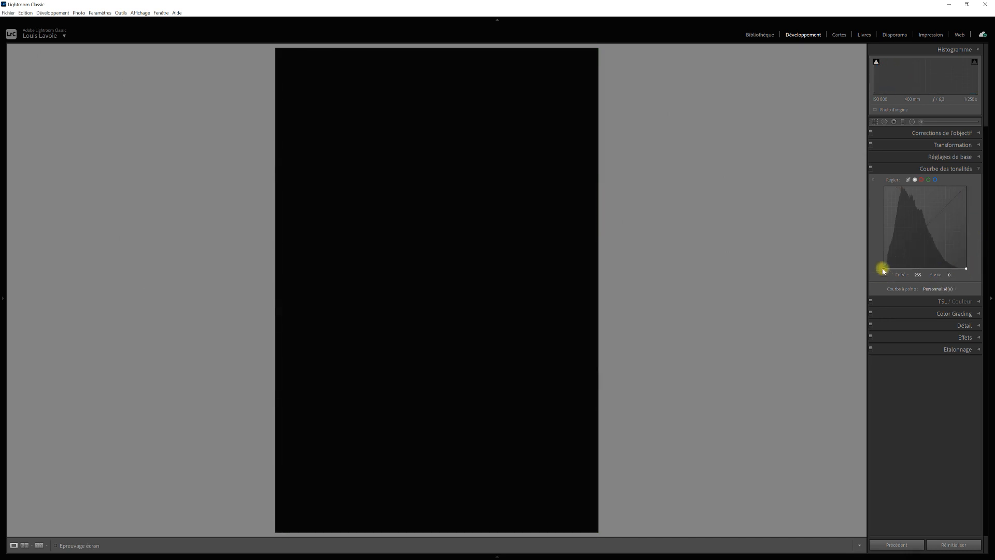
drag(884, 271, 859, 185)
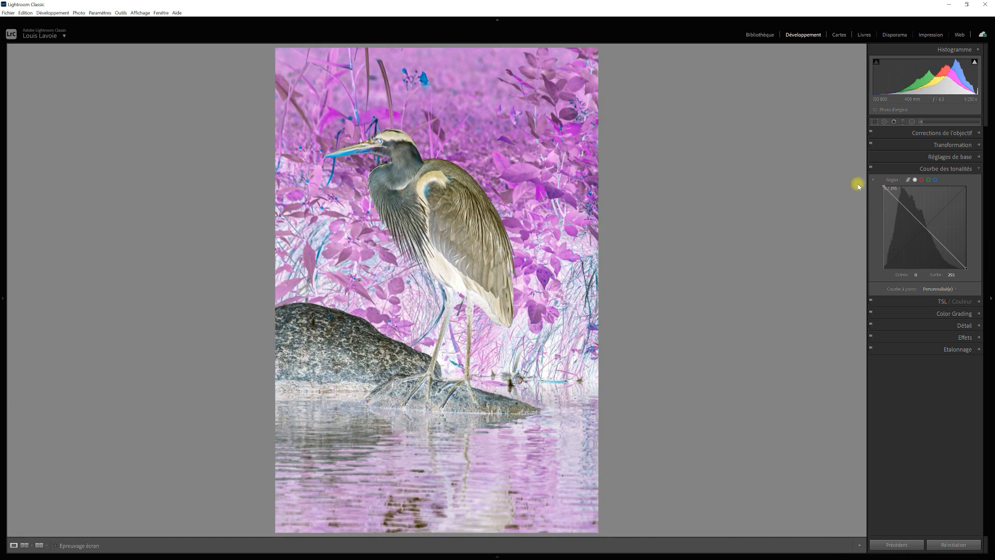
- Lower the heron photo's red curve white point to output 124 and raise the blue curve black point to output 59
click(921, 179)
drag(962, 192, 969, 231)
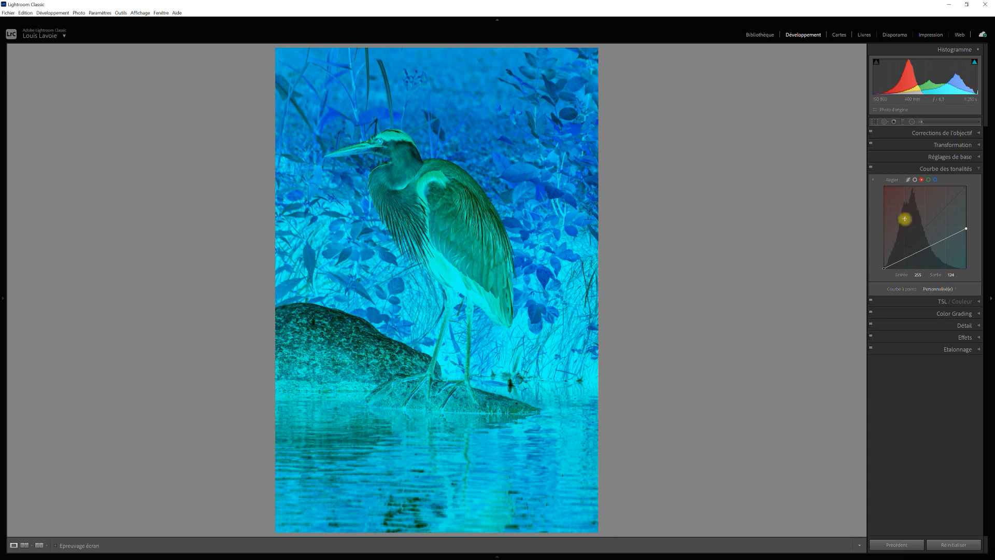
click(935, 179)
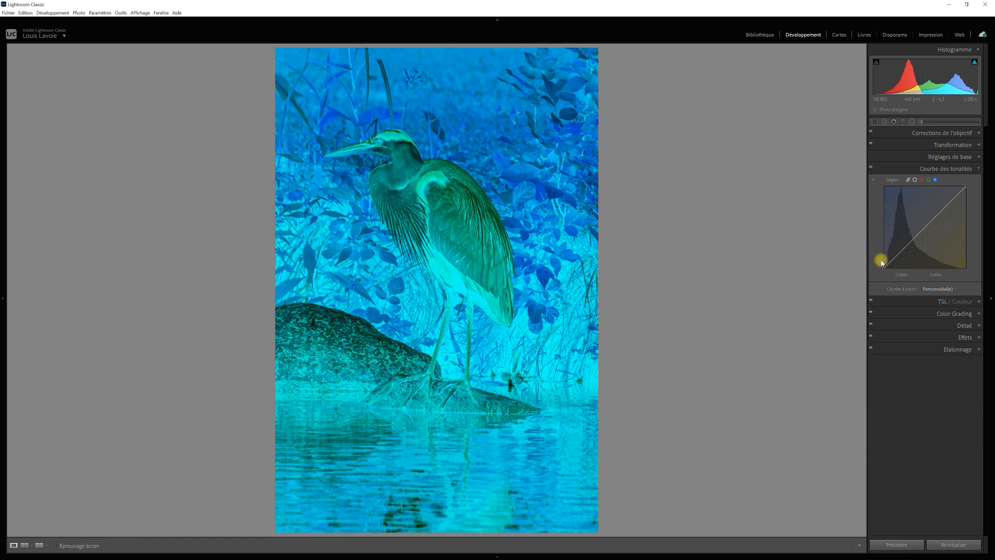
drag(884, 268, 862, 253)
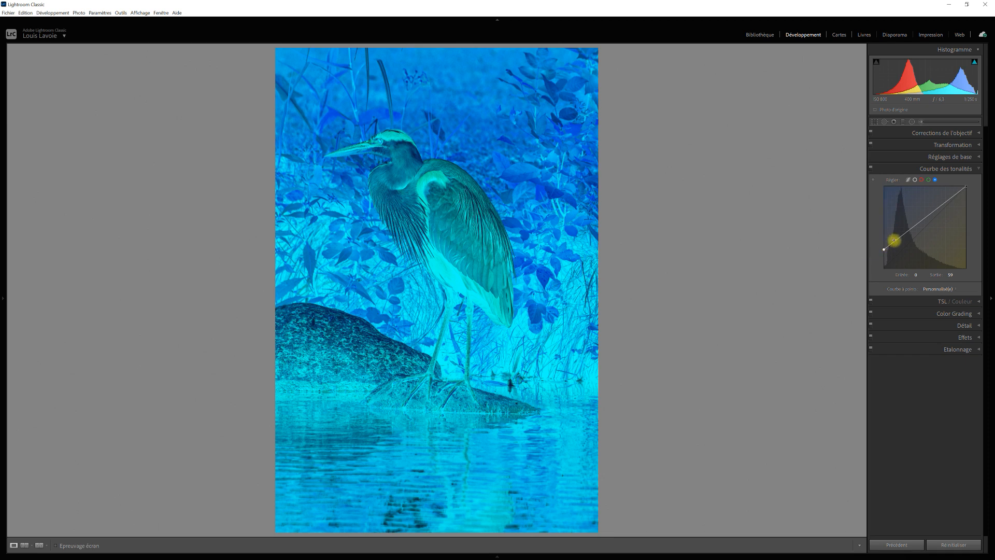
- Anchor the RGB curve's midpoint, set the tone sampled on the heron's neck to input 160, output 71, and compare before and after
click(915, 180)
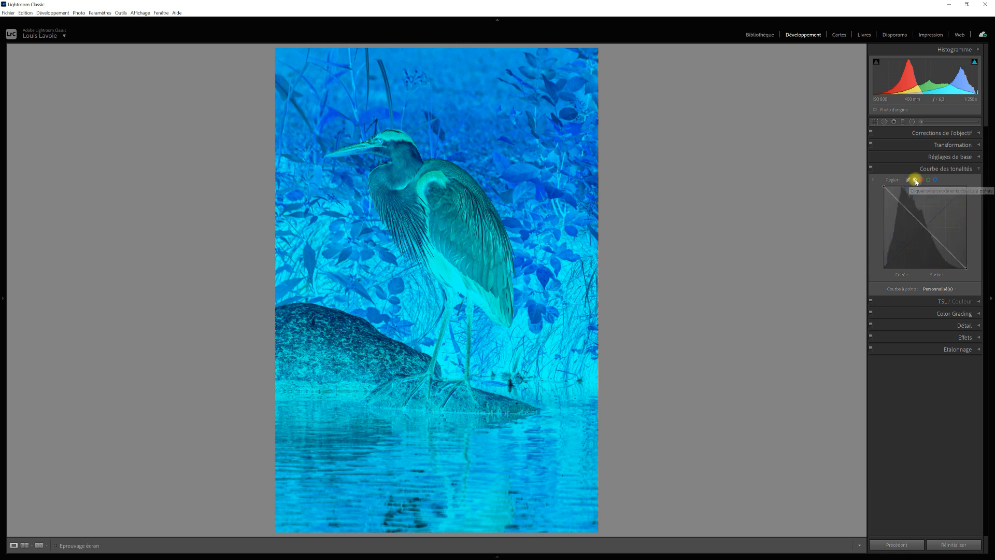
click(925, 228)
click(873, 179)
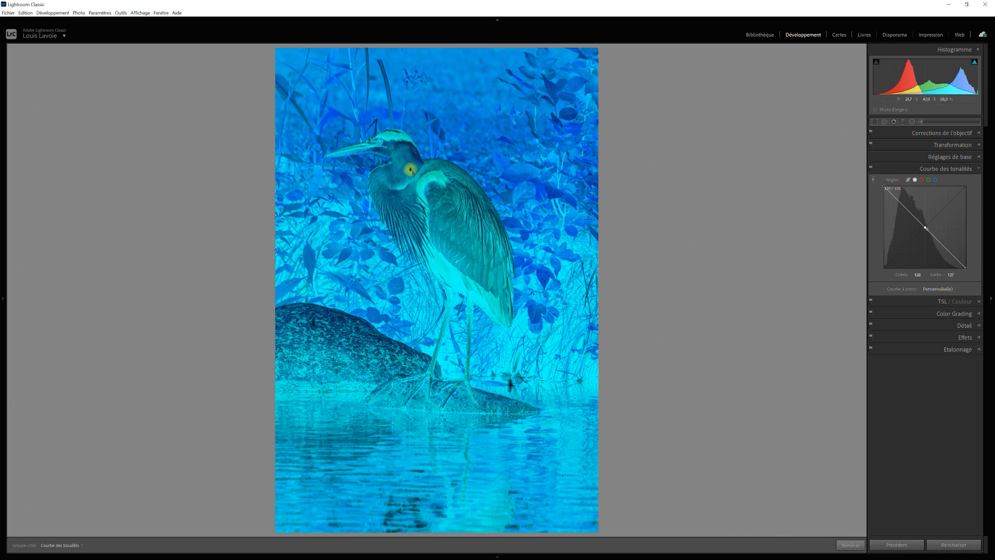
drag(406, 157, 406, 155)
drag(407, 156, 404, 163)
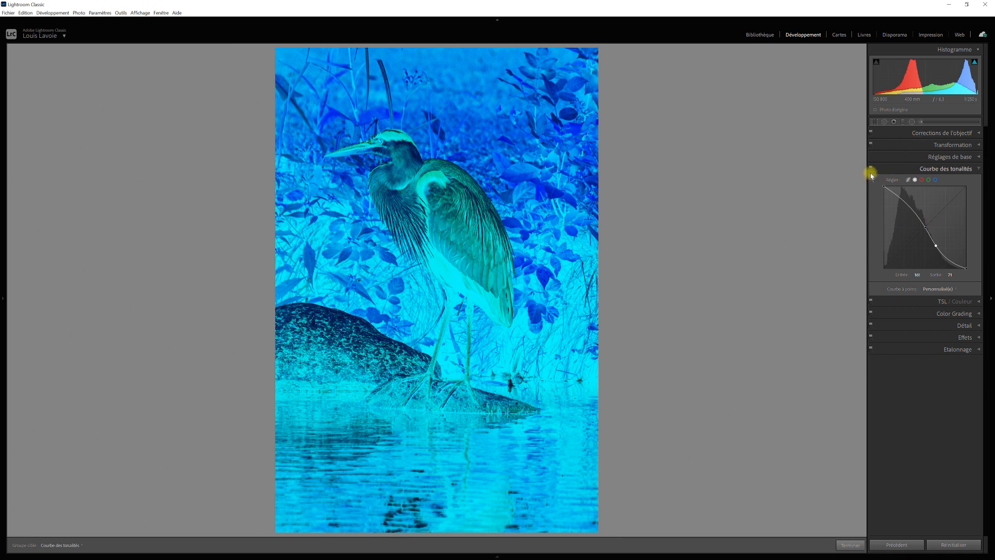
key(y)
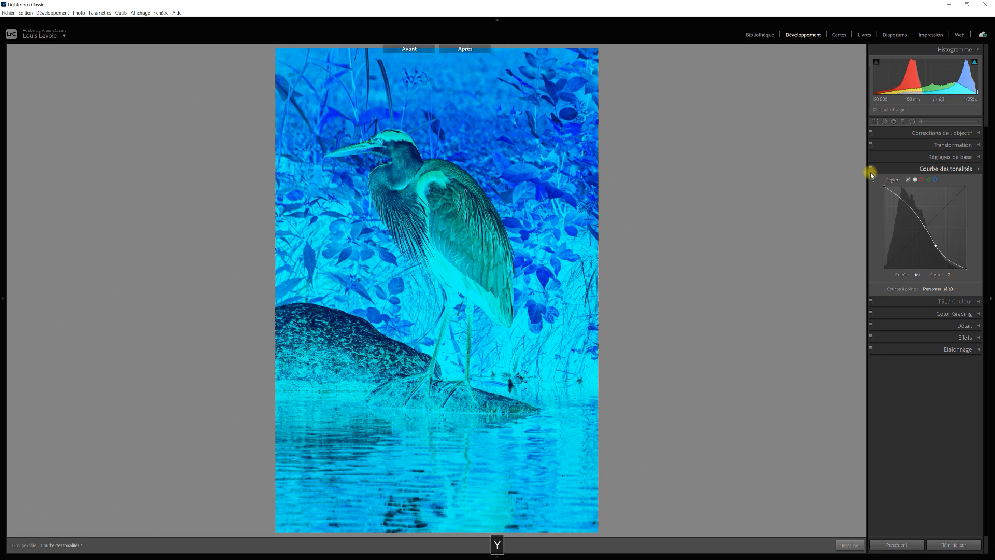